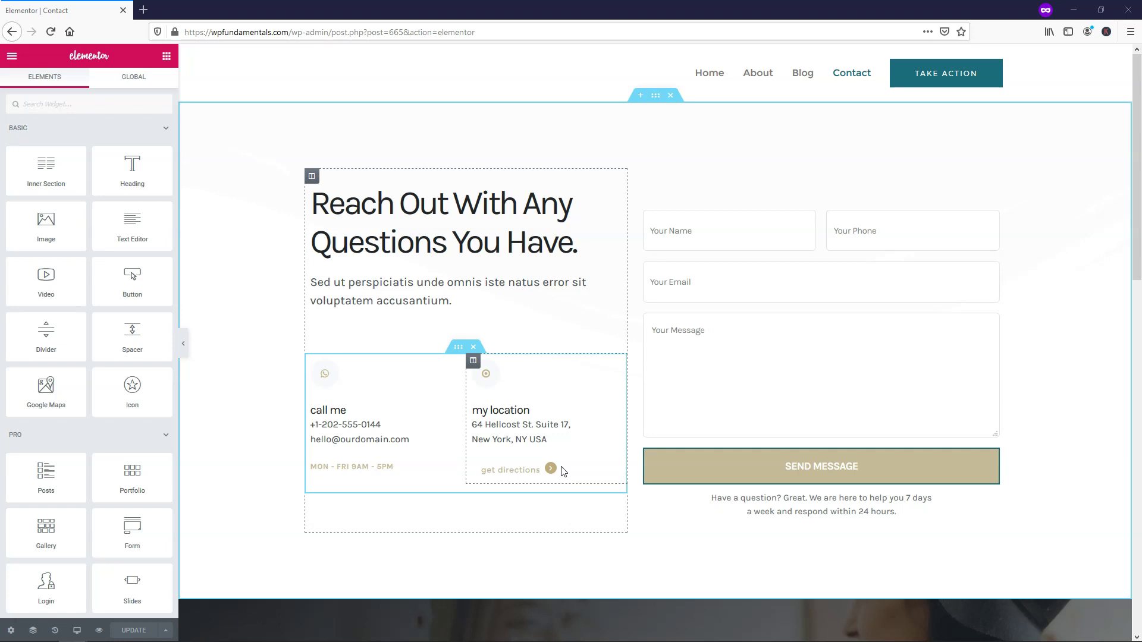
- Scroll down the Contact page to the three-image Case Studies section
scroll(630, 387, down, 12)
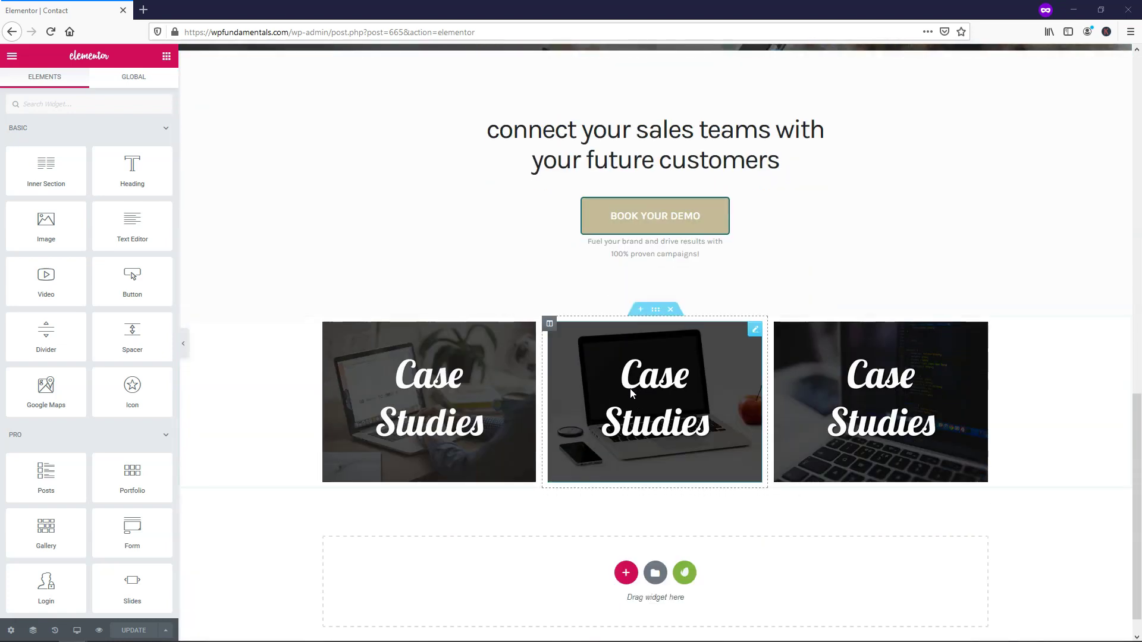
scroll(631, 391, down, 1)
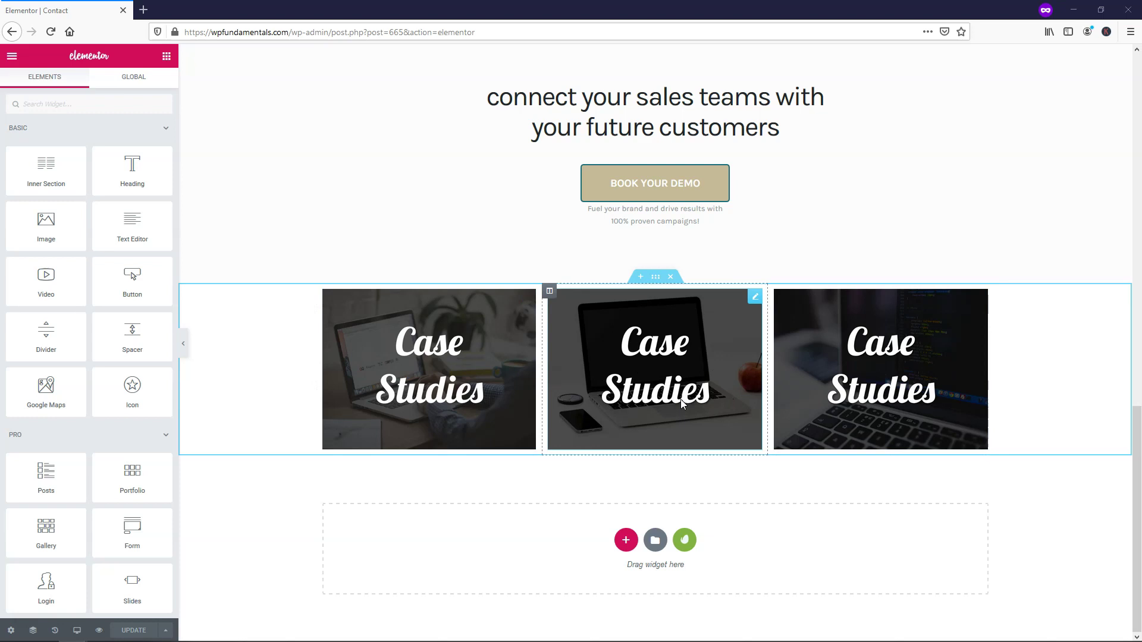
- Save the Case Studies section as a template named '3 Image case studies' and close the library
right_click(655, 280)
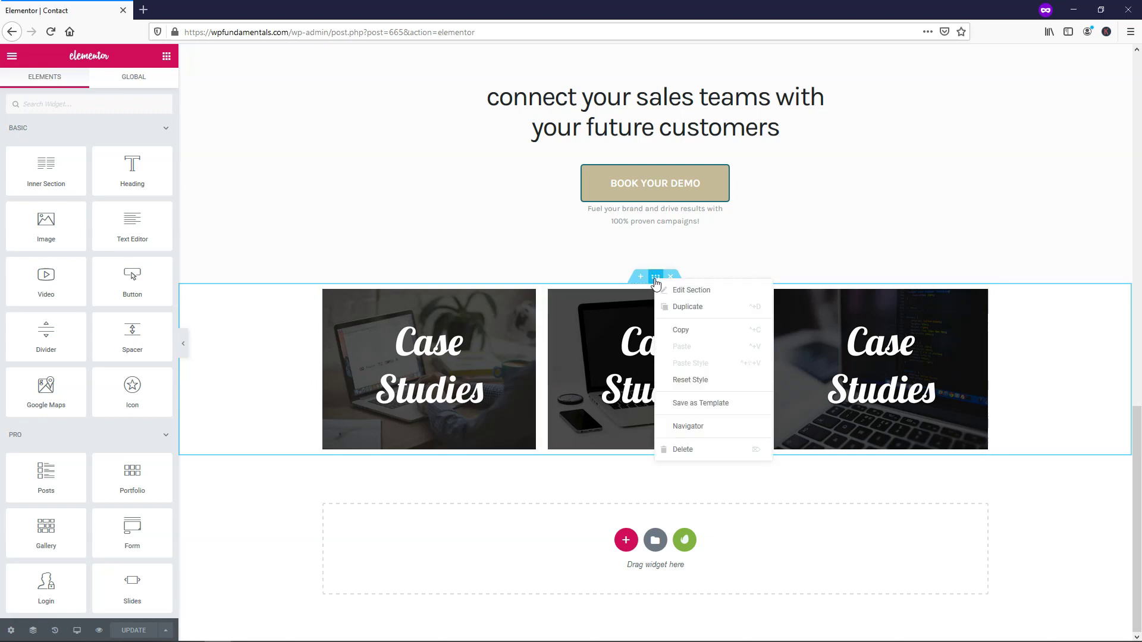
click(691, 405)
click(452, 330)
text(3 Image)
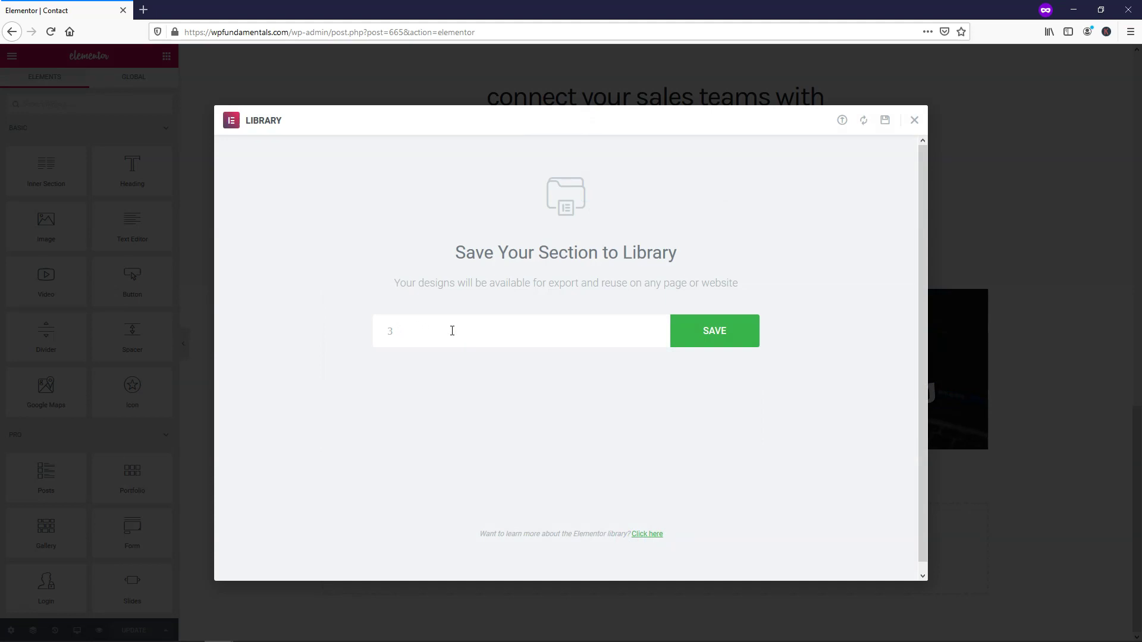
text( case studies)
click(710, 334)
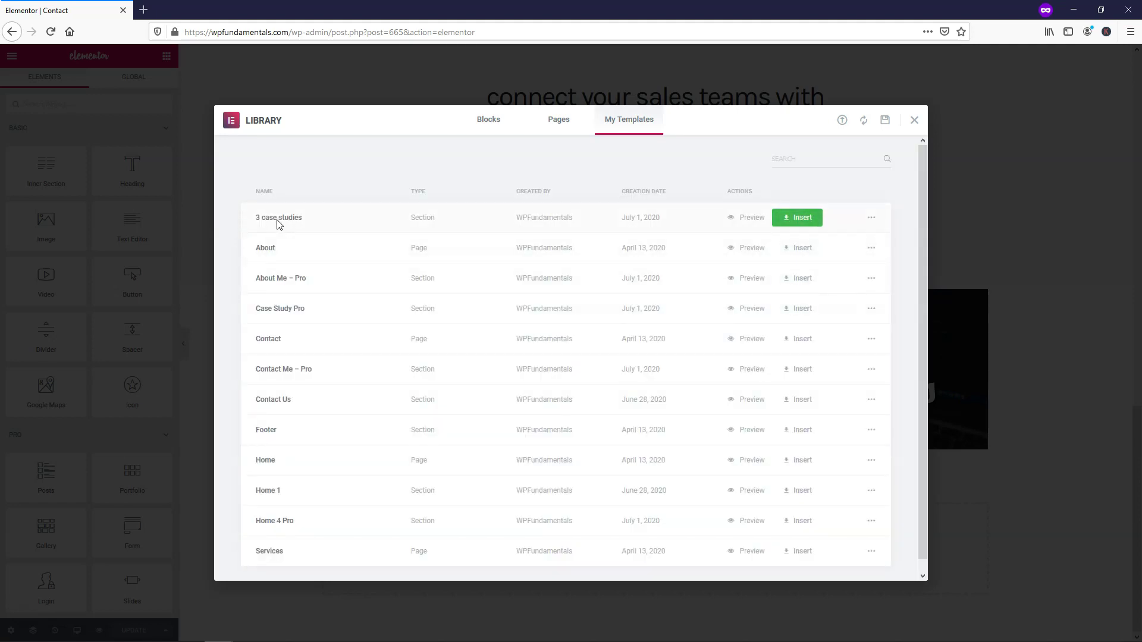
click(914, 119)
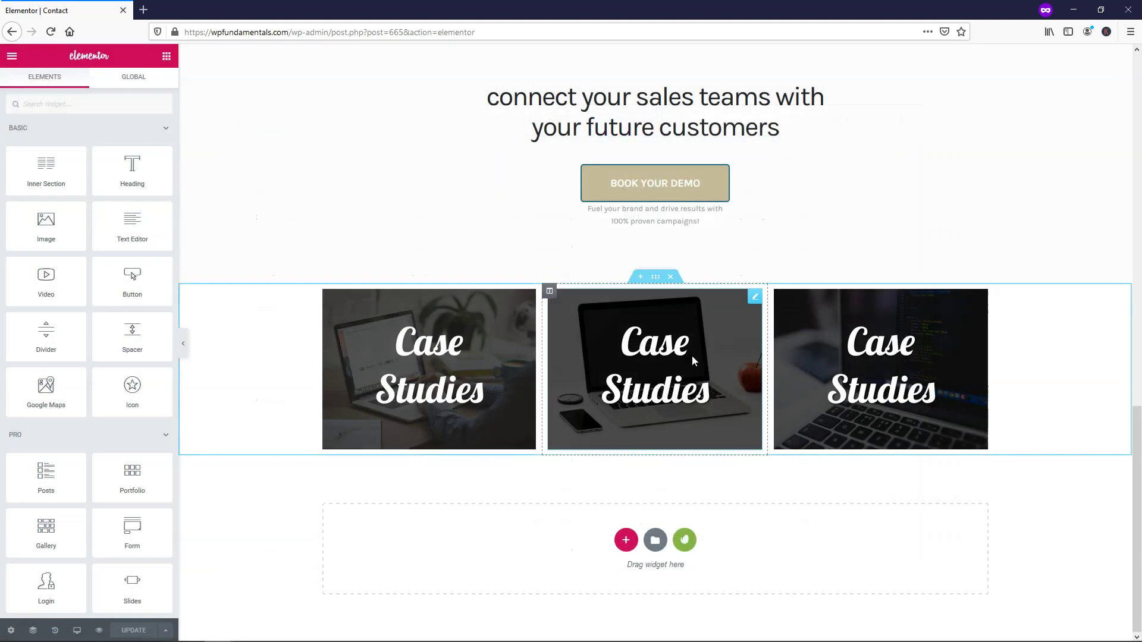
- Save the middle Case Studies image as a global widget named '1 Case Study'
right_click(754, 299)
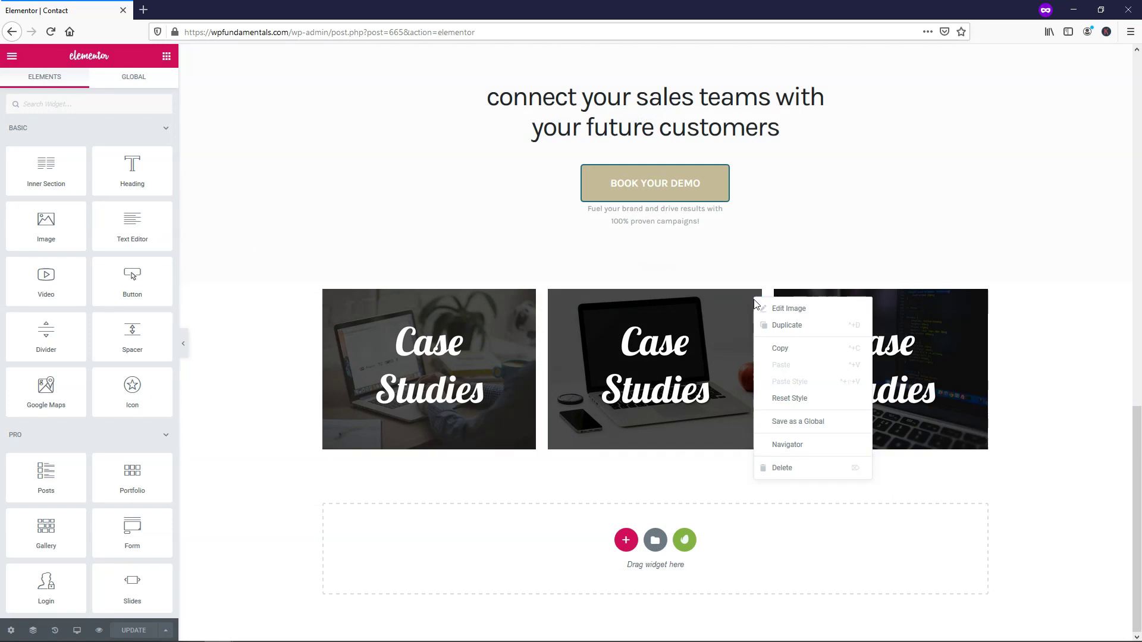
click(797, 422)
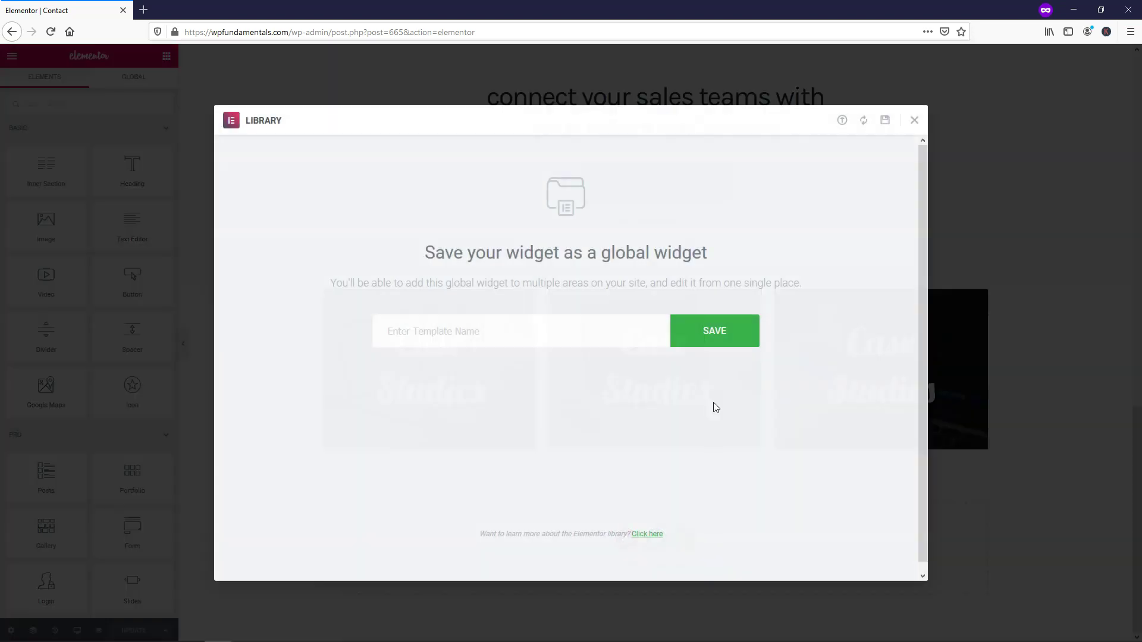
click(494, 333)
text(1 Case Study)
click(707, 336)
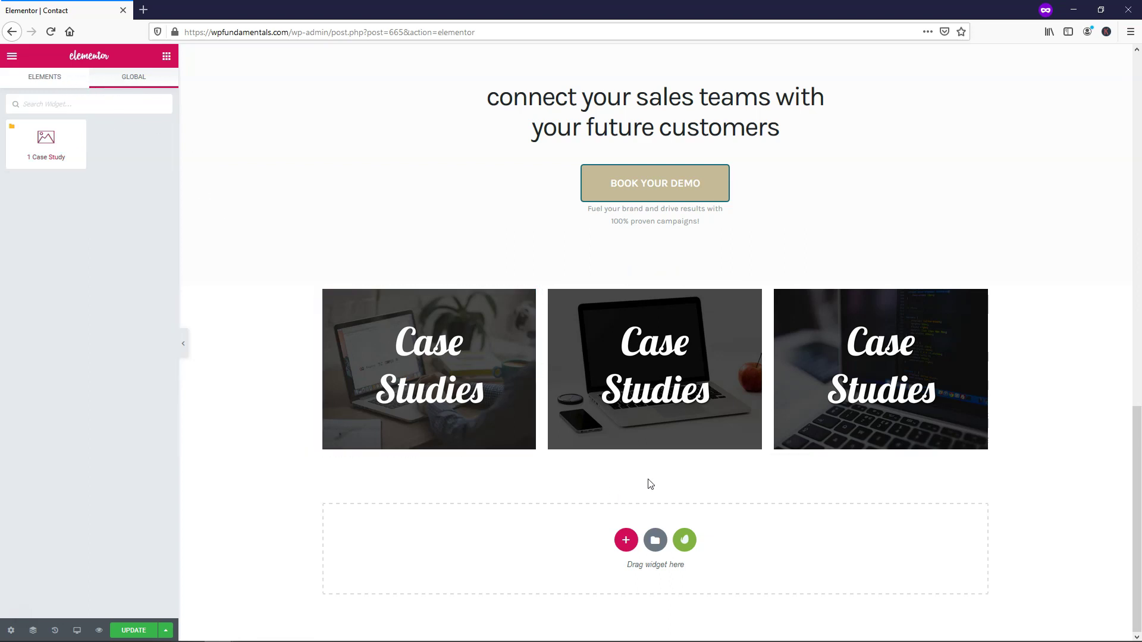
click(167, 56)
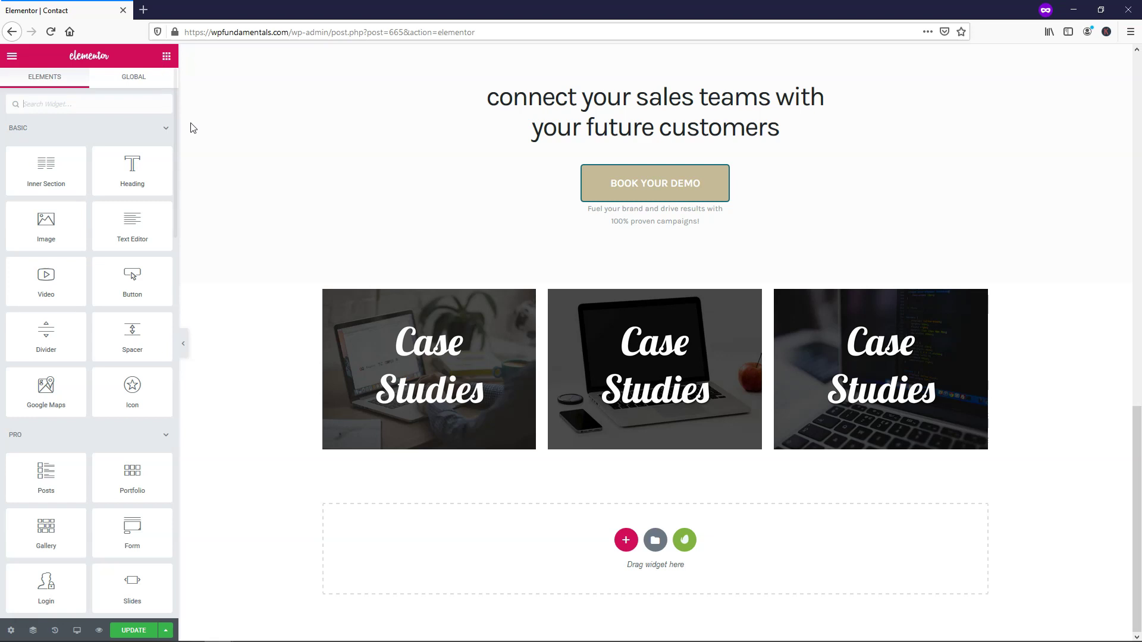
click(71, 107)
text(templ)
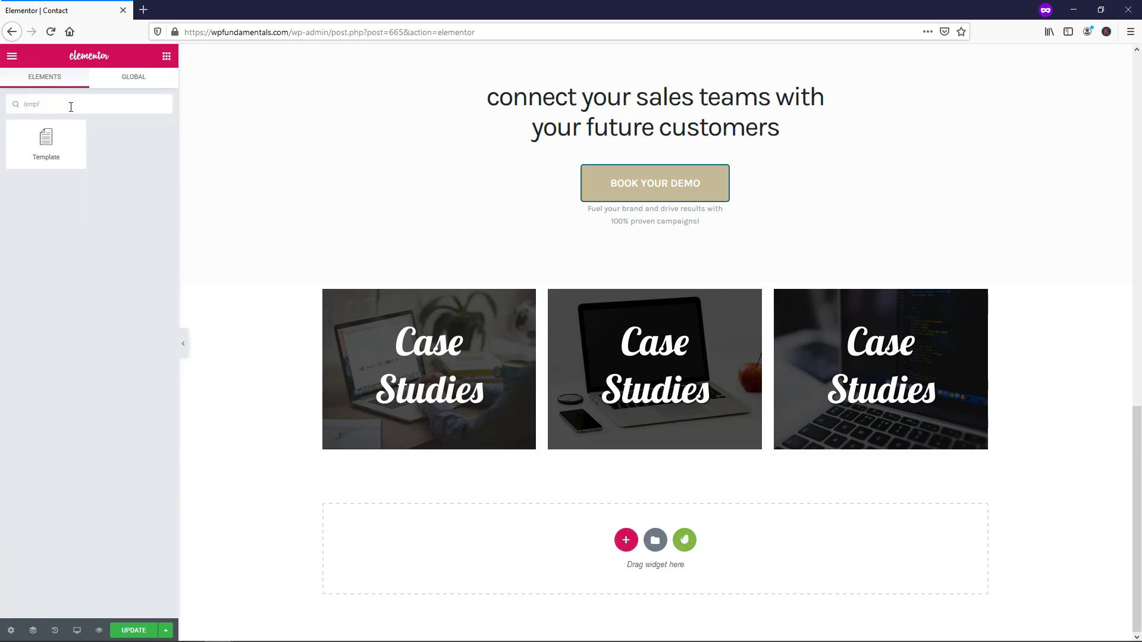
drag(48, 143, 565, 544)
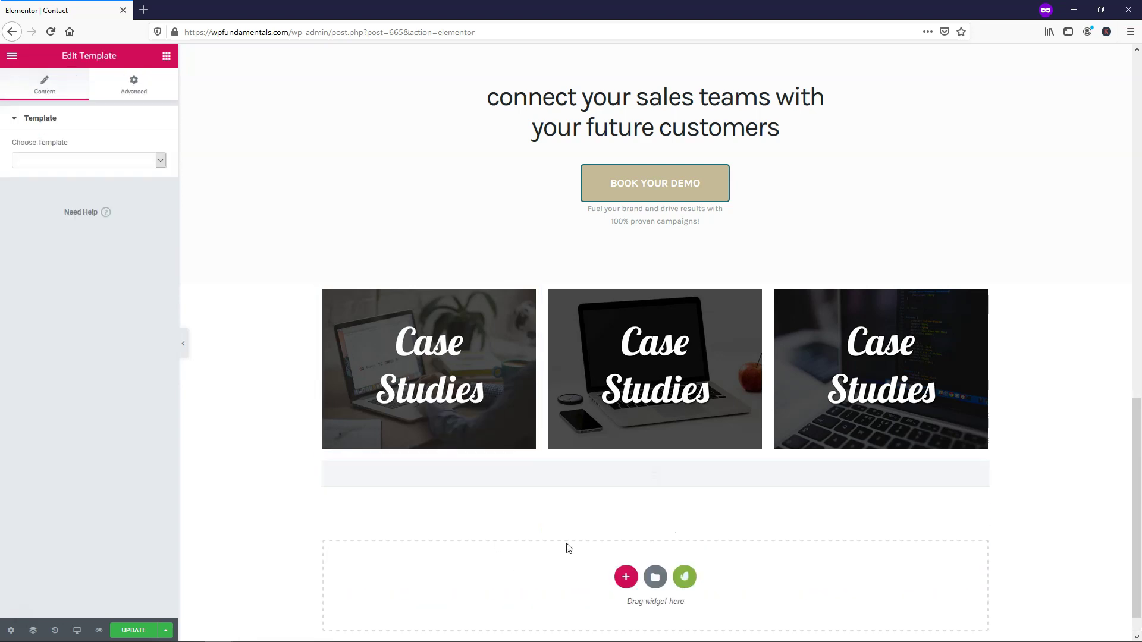
click(157, 166)
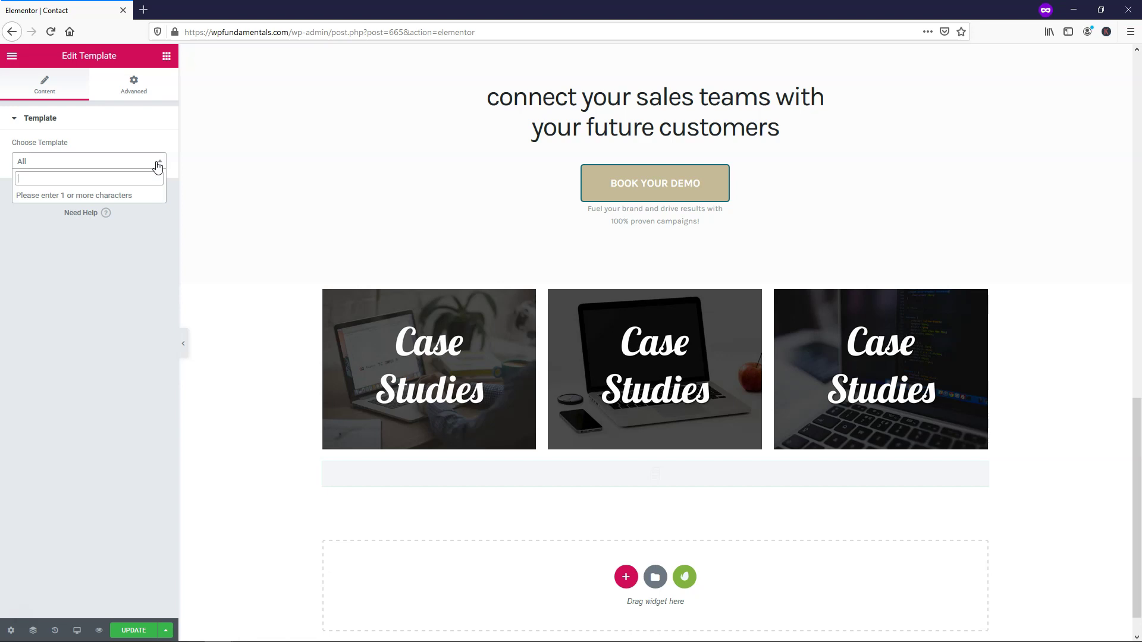
text(3)
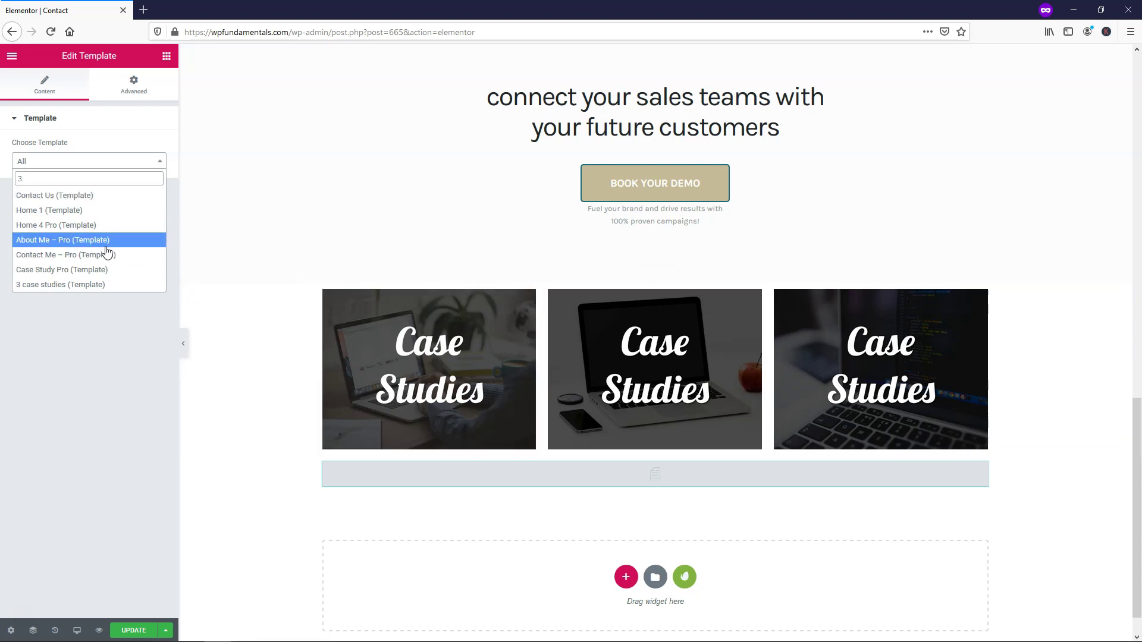
click(79, 286)
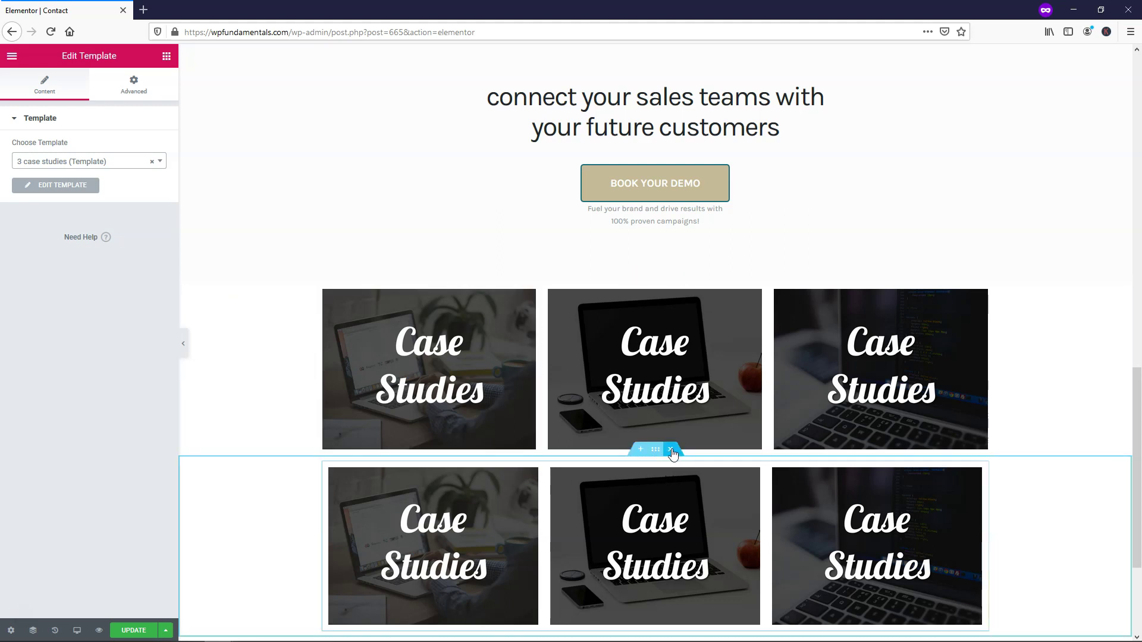
click(672, 450)
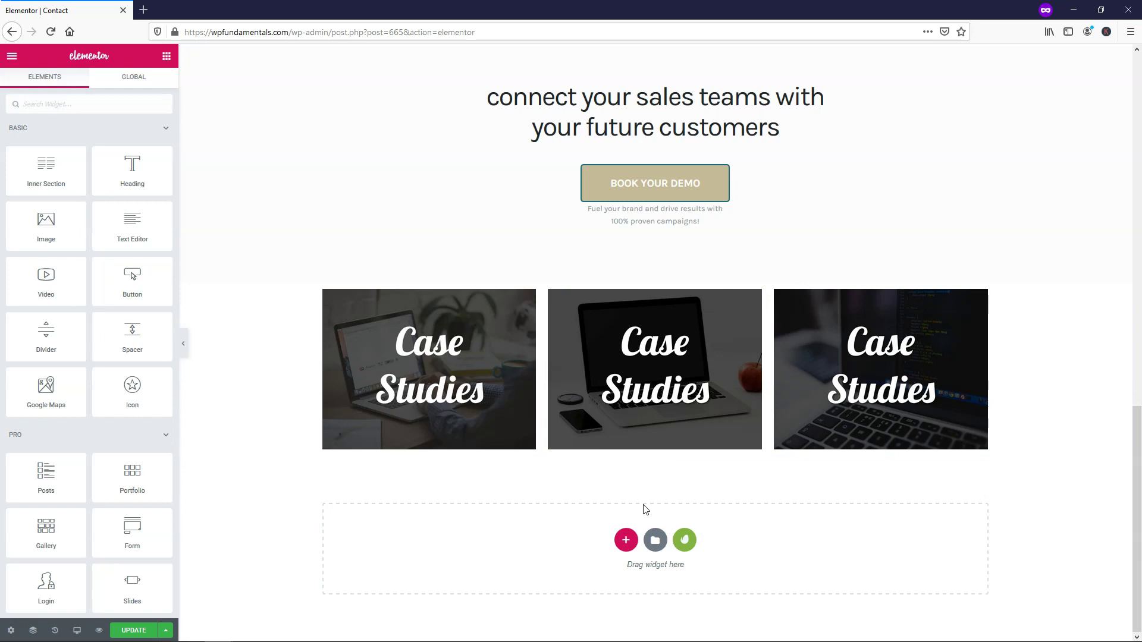
click(656, 540)
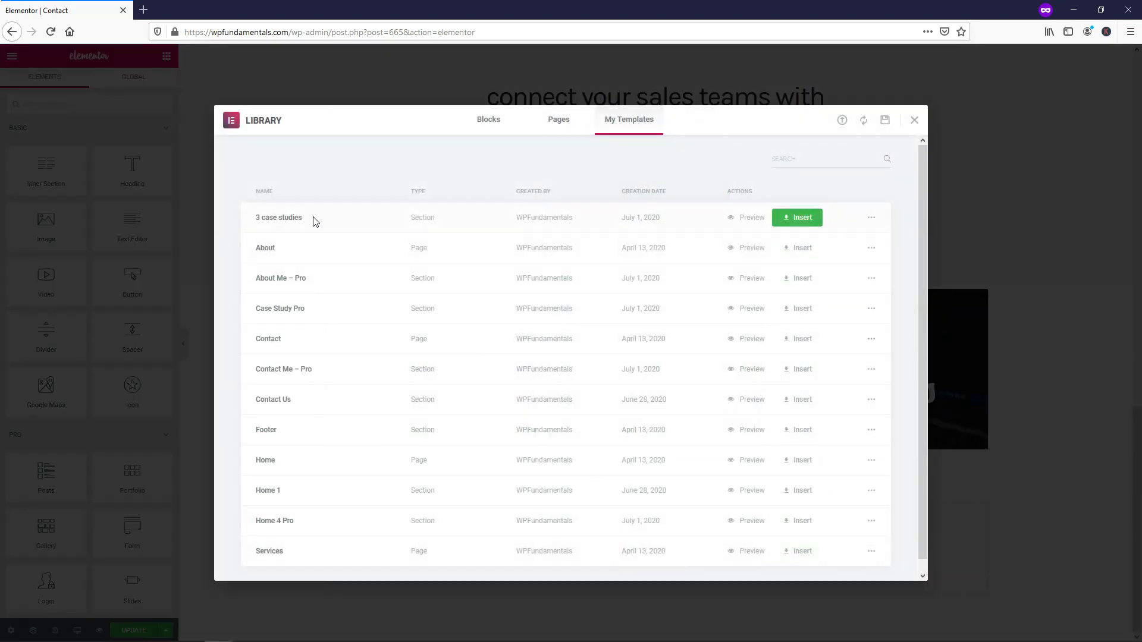
click(795, 221)
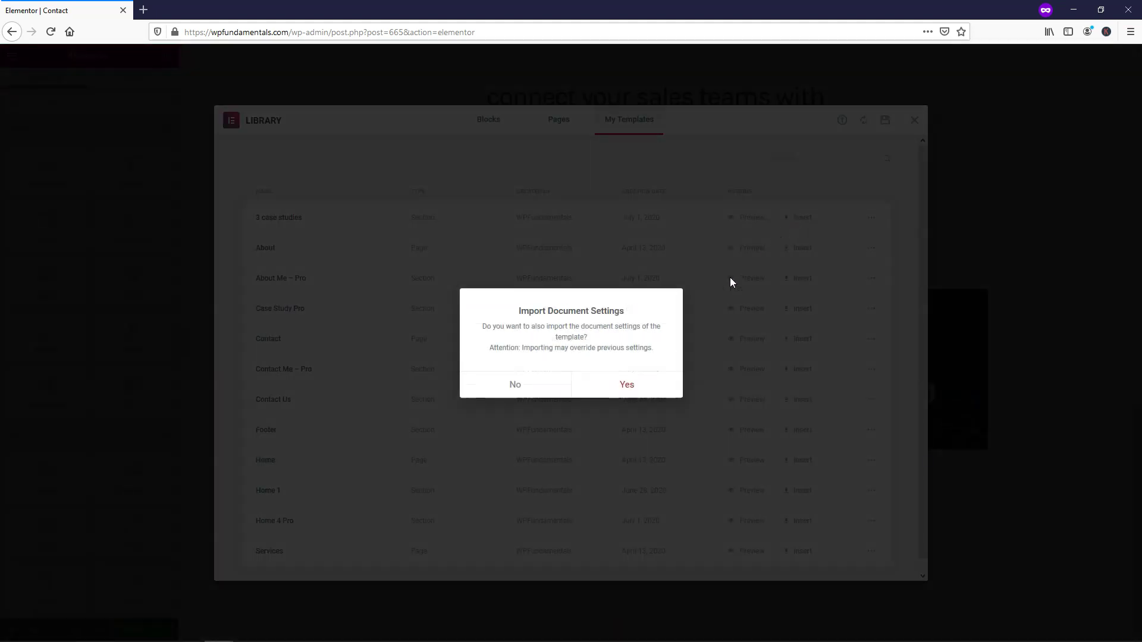
click(633, 385)
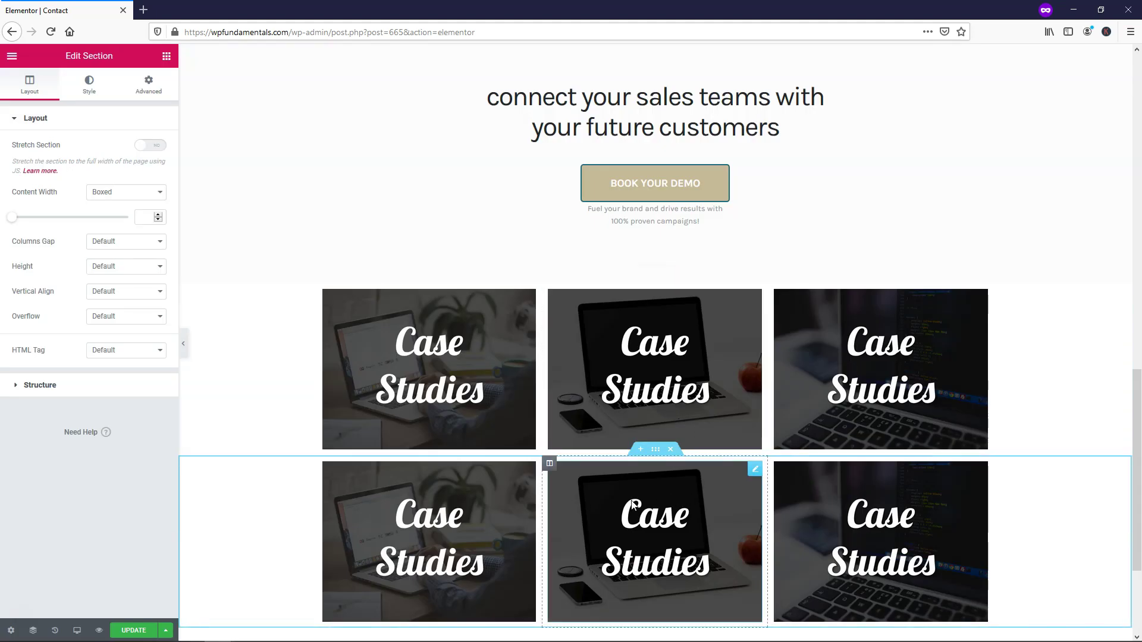
click(670, 450)
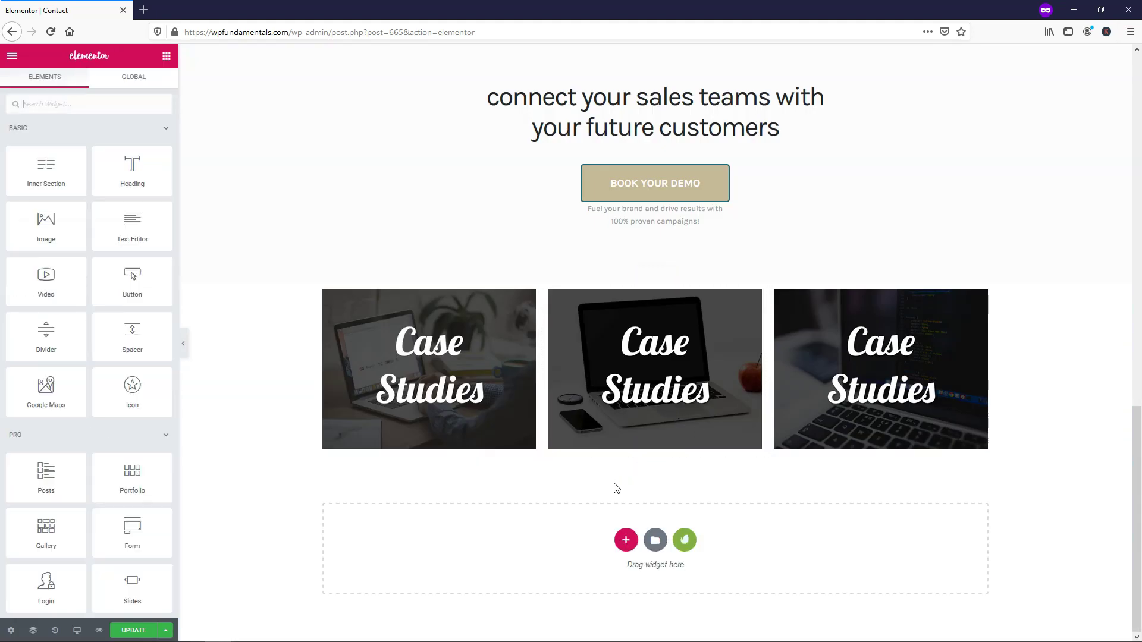
- Update the page and place an Image widget with the second Case Studies image in the empty section
click(137, 631)
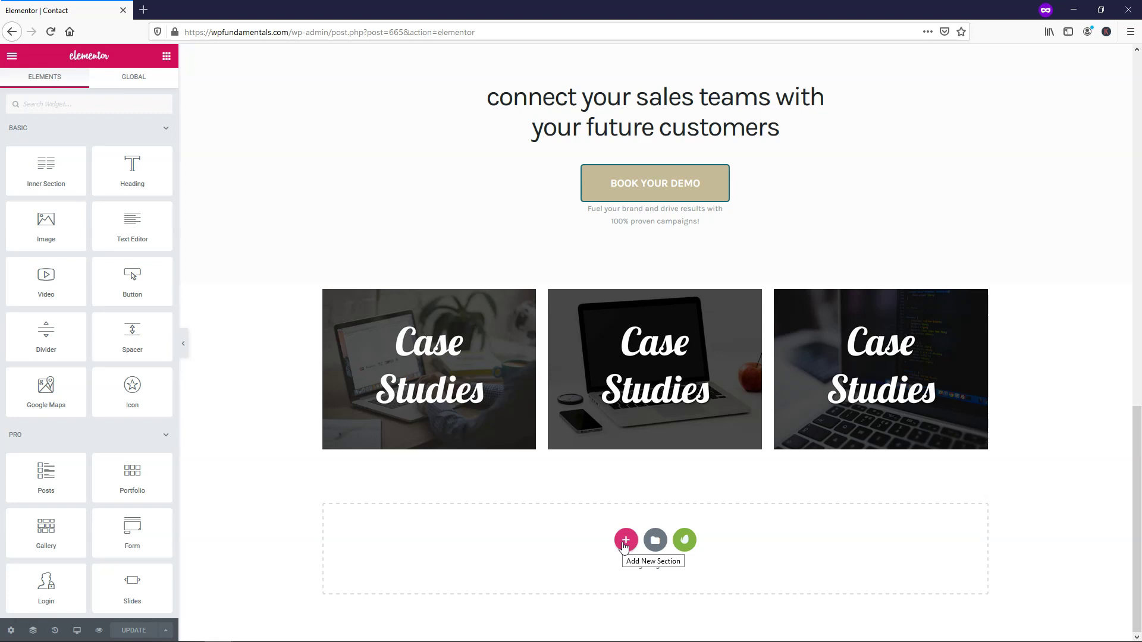
drag(78, 232, 612, 543)
click(77, 196)
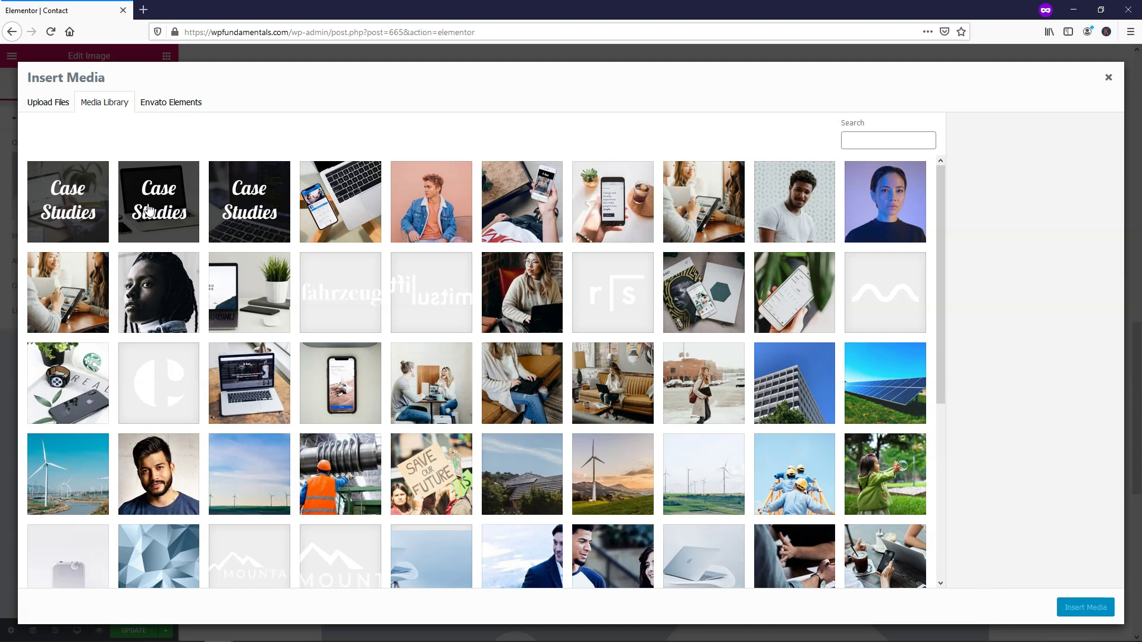
click(150, 211)
click(1082, 616)
scroll(729, 484, down, 3)
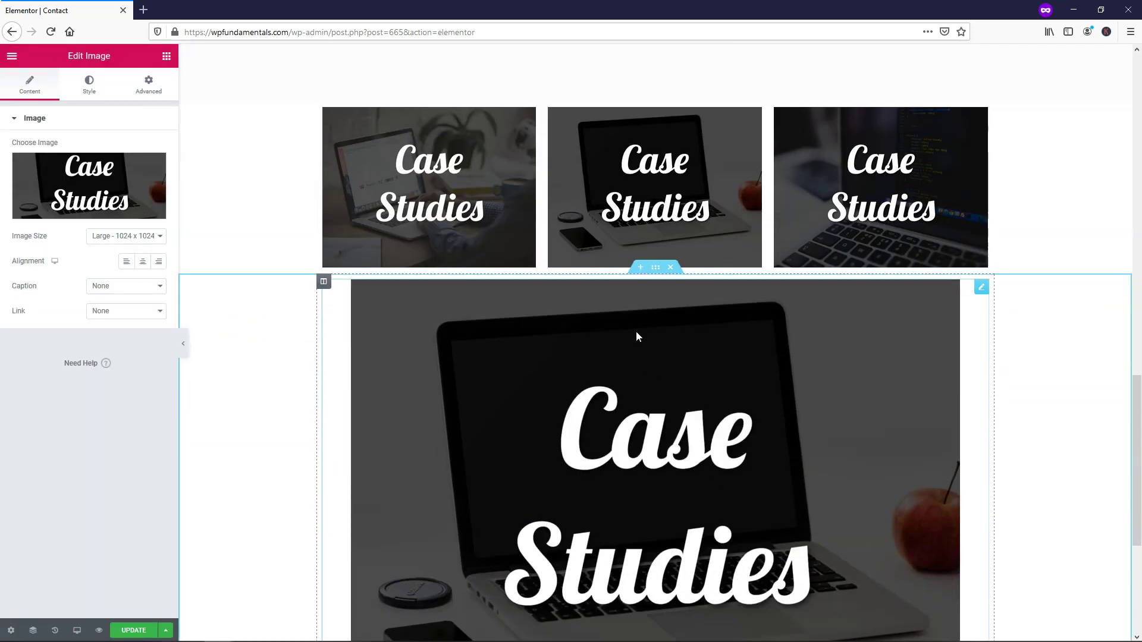
- Save the large section as template '1 Big Case Study', update the page, and exit to the dashboard
right_click(653, 275)
click(690, 393)
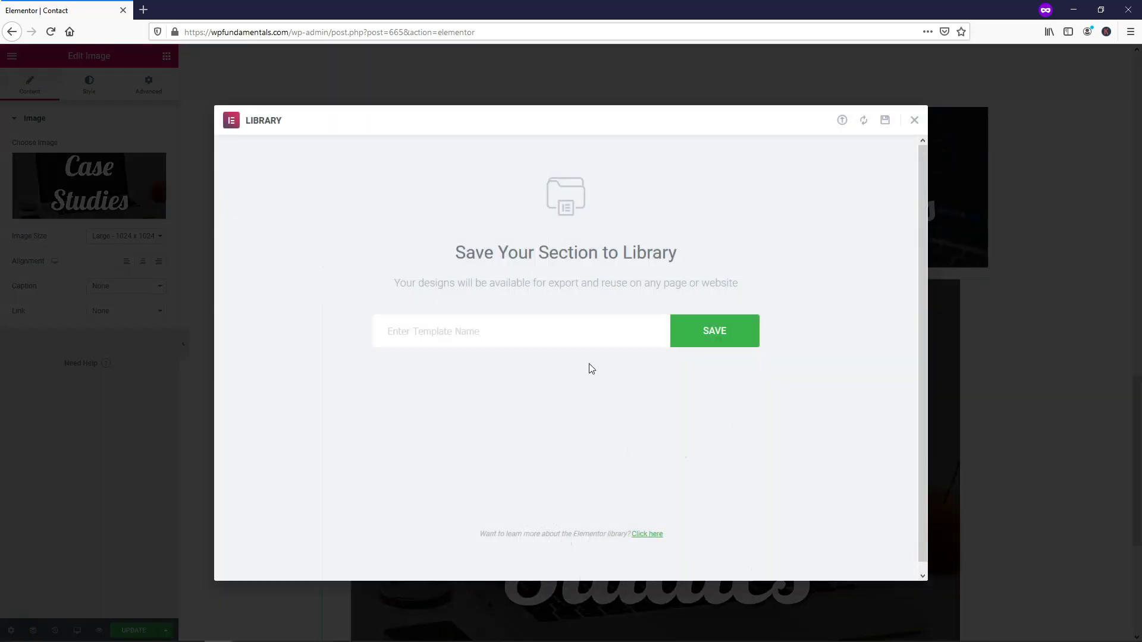
text(1 Big Case Study)
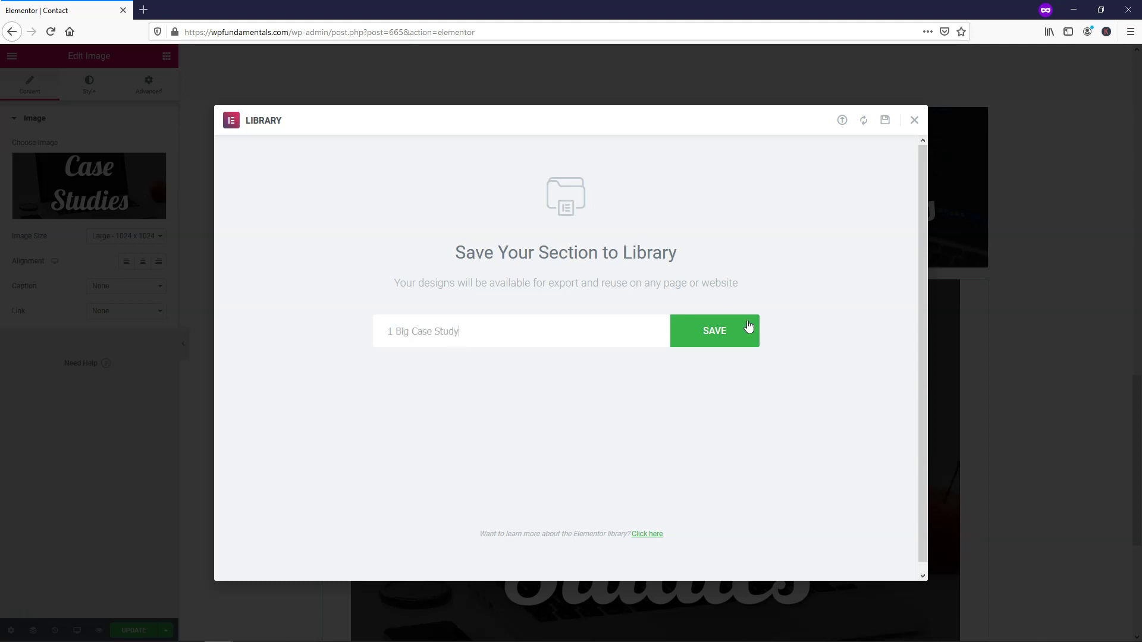
click(743, 331)
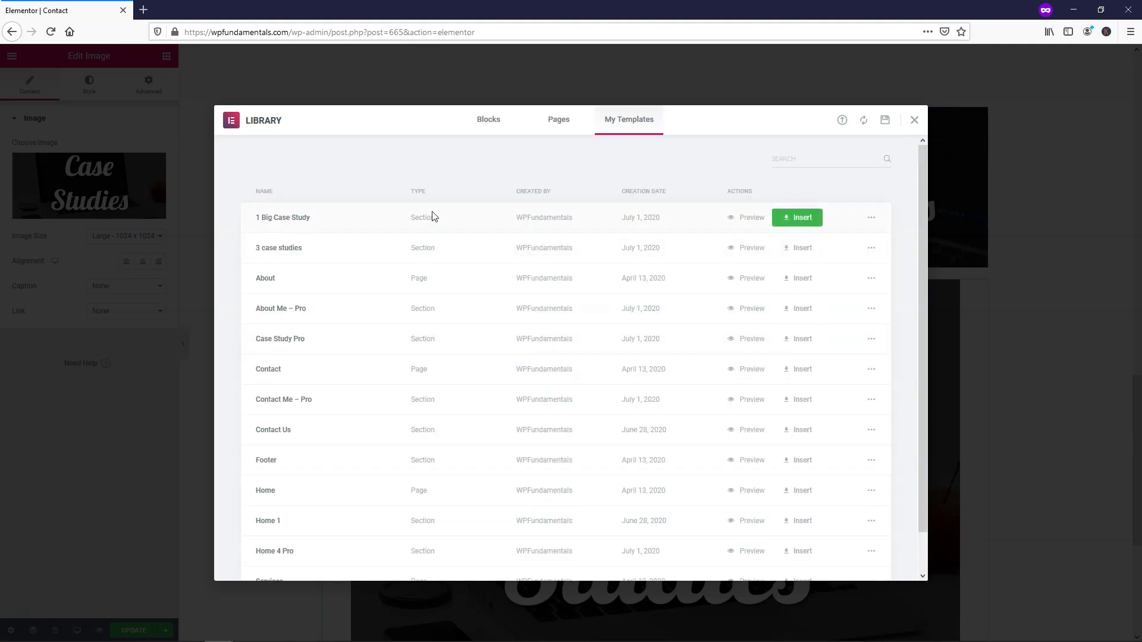
click(914, 120)
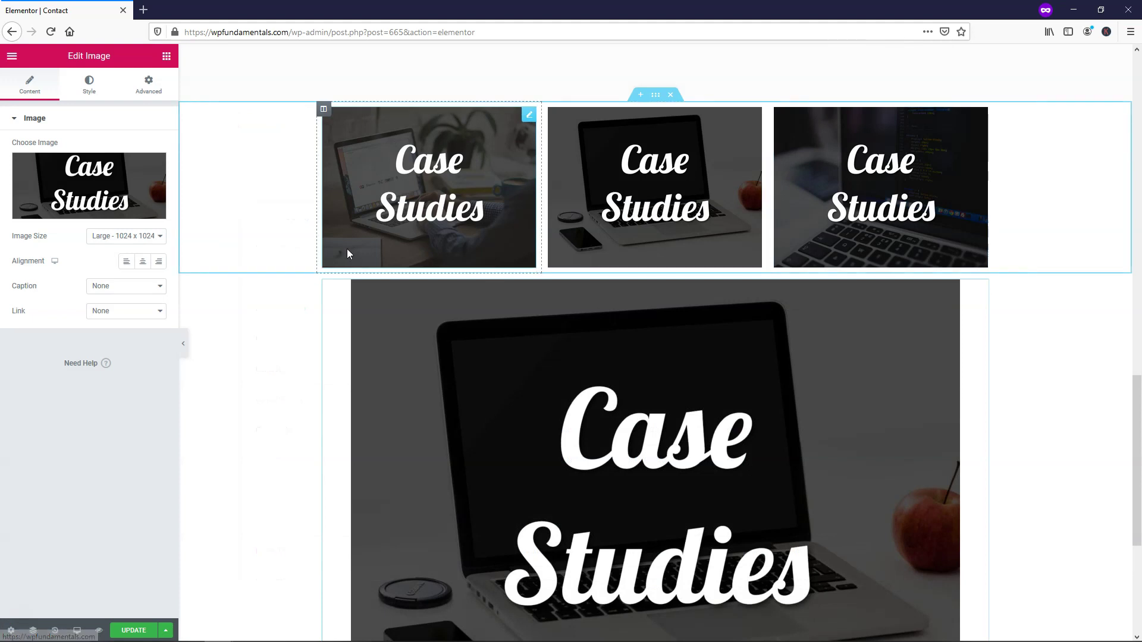
click(136, 631)
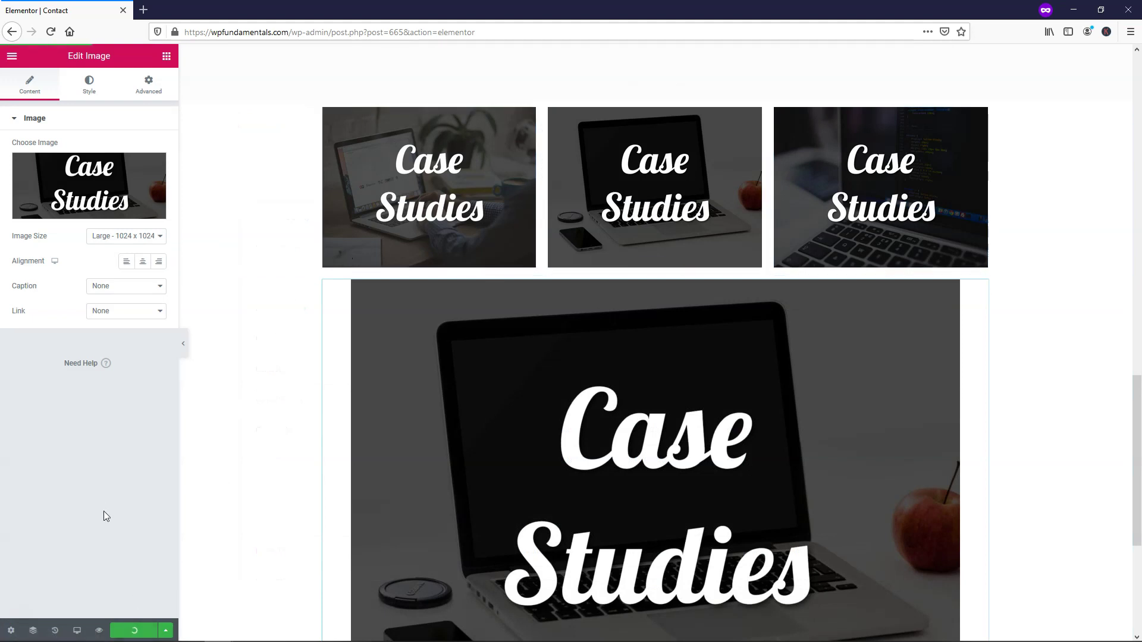
click(12, 60)
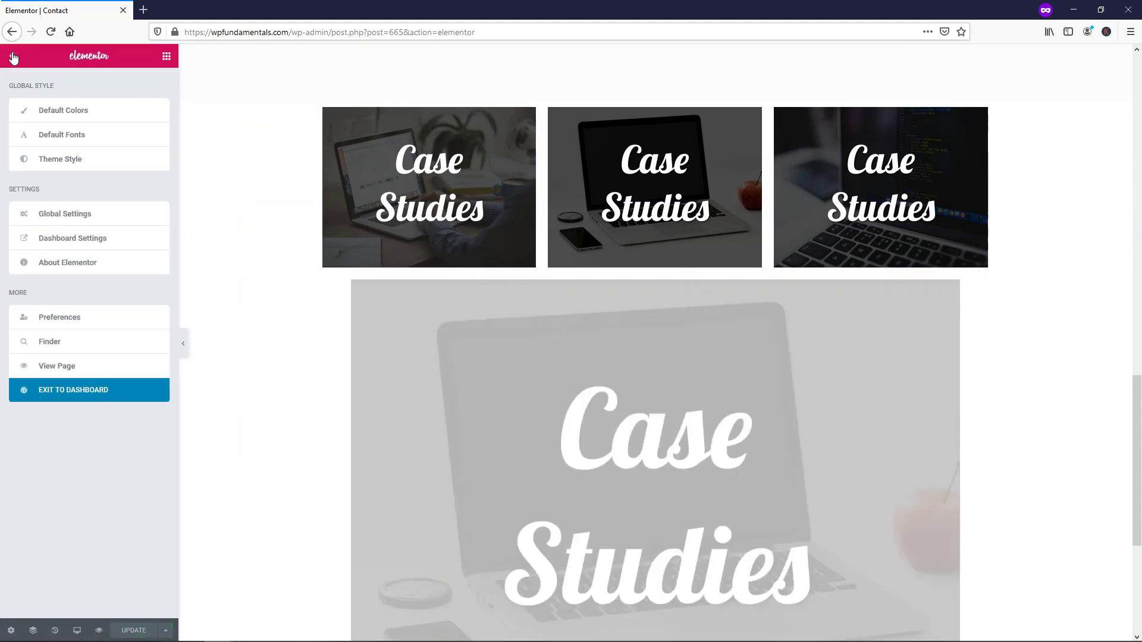
click(95, 391)
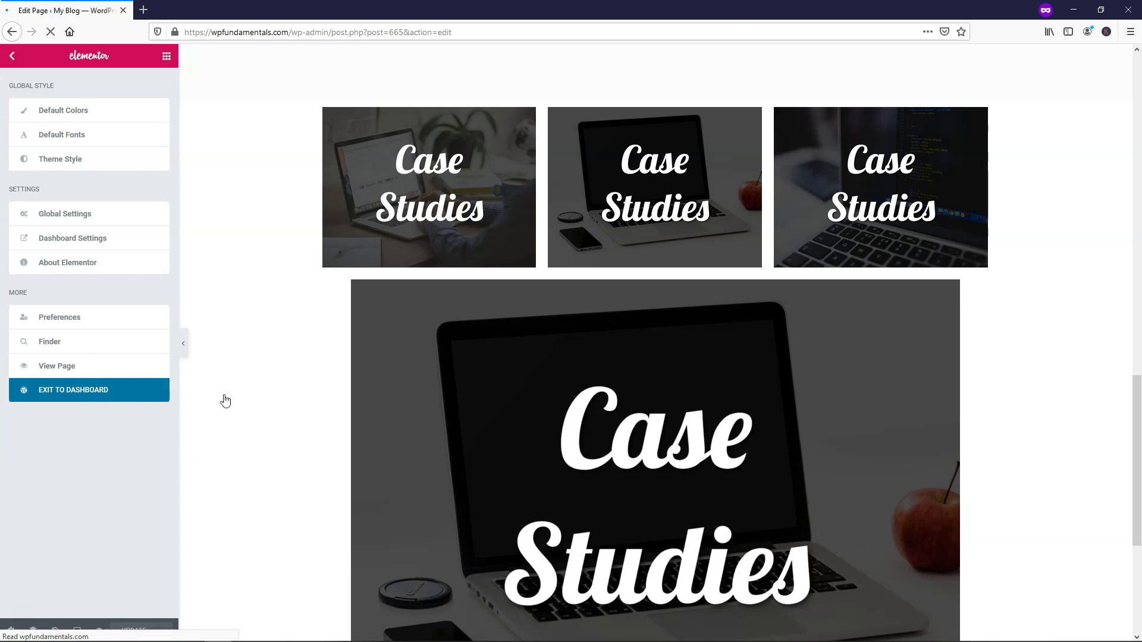
- Open the live site in a new tab and go to its Blog page
click(16, 60)
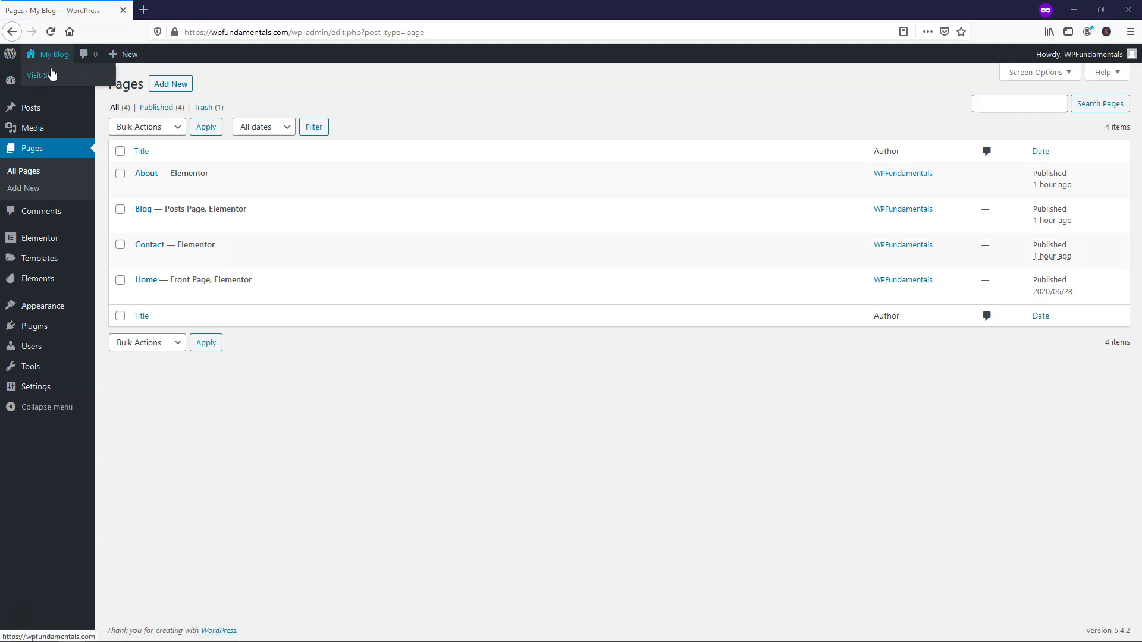
right_click(46, 72)
click(61, 81)
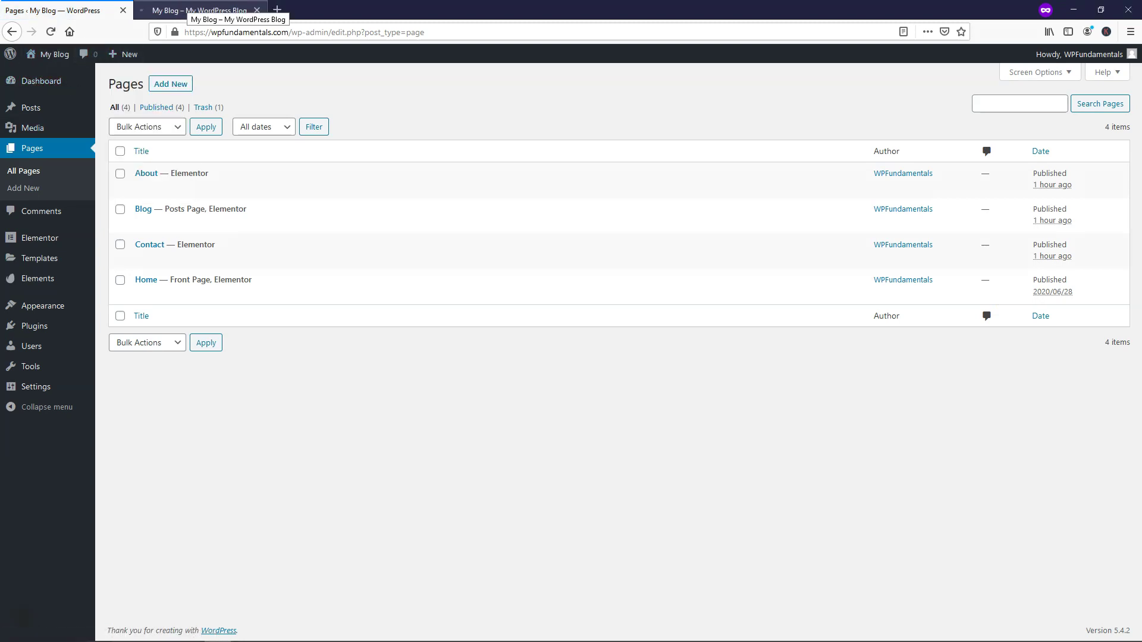
click(196, 10)
click(718, 98)
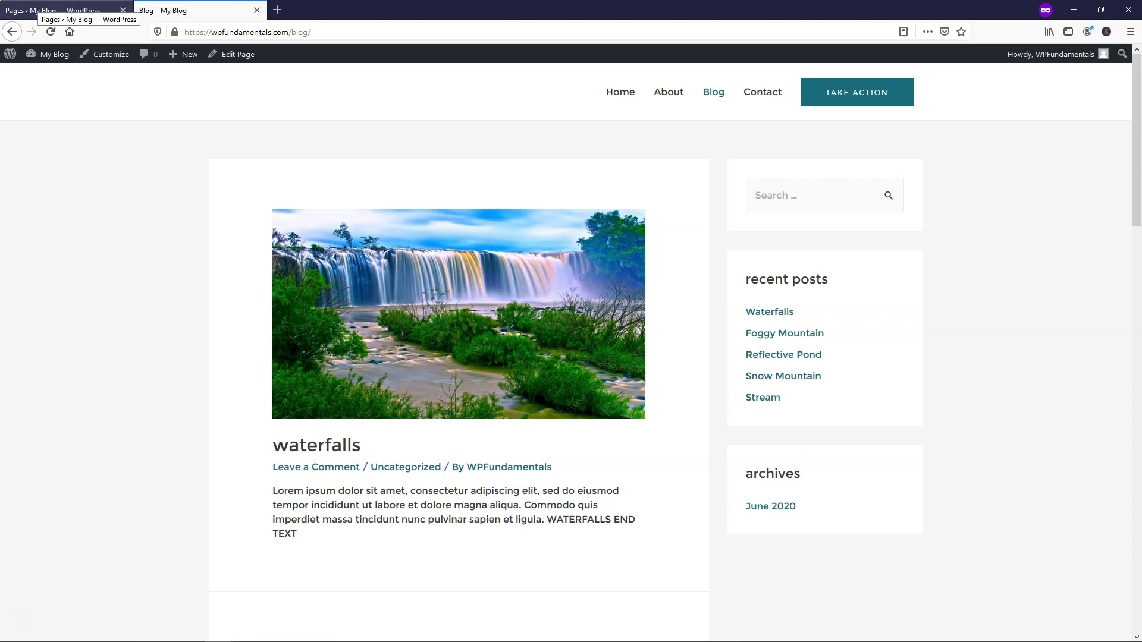
- Open Appearance > Widgets in the admin tab, then return to the blog tab
click(60, 11)
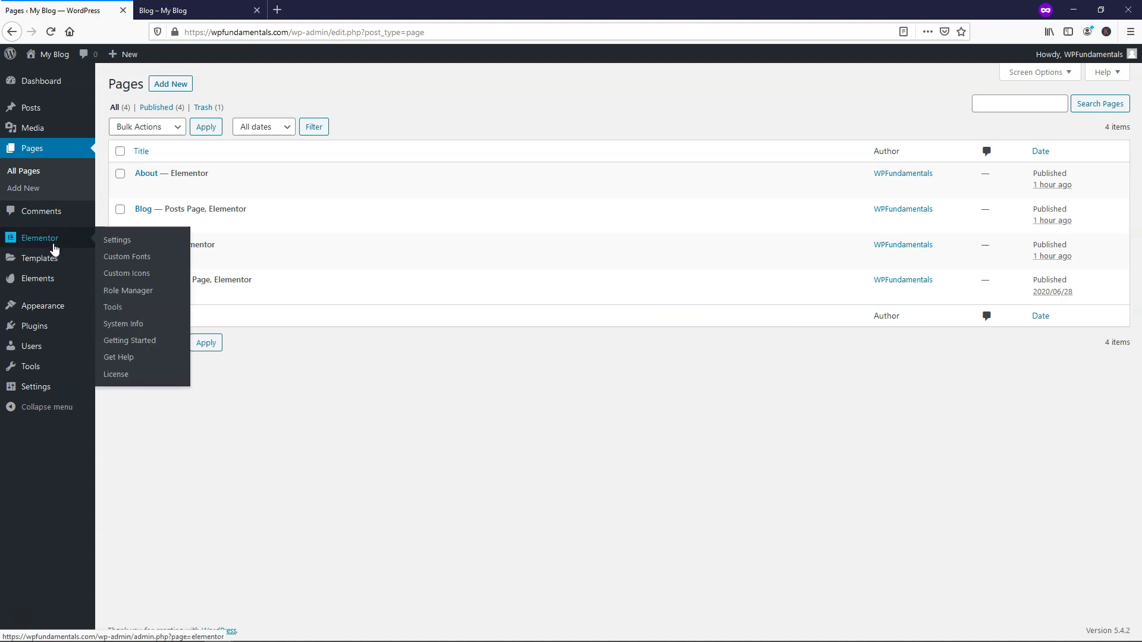
mouse_move(54, 310)
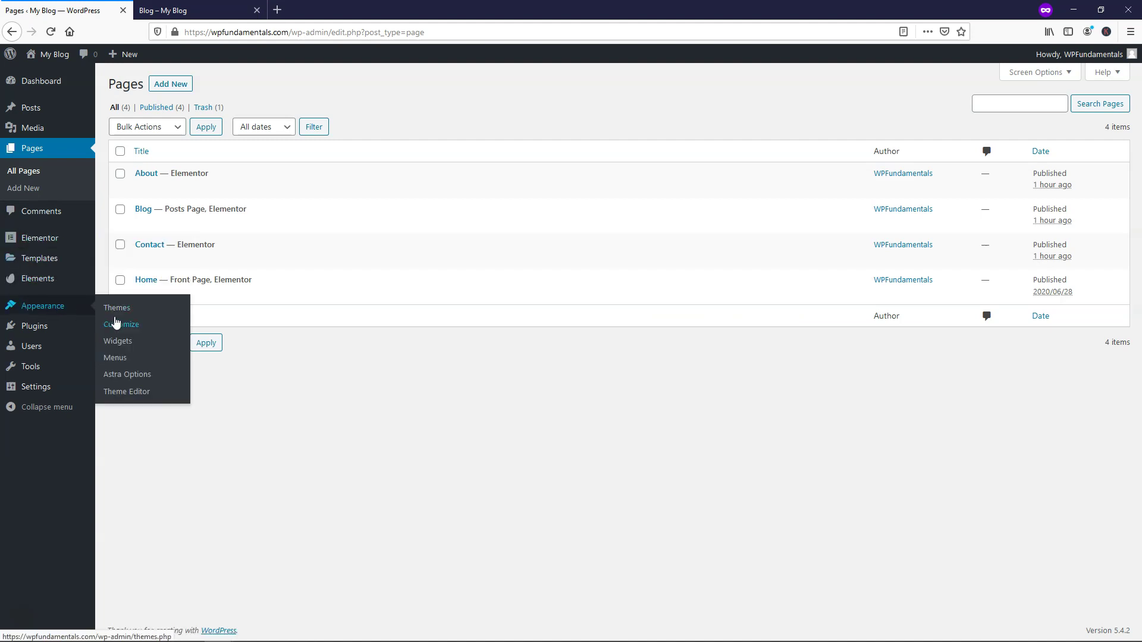
click(117, 343)
key(ctrl+Tab)
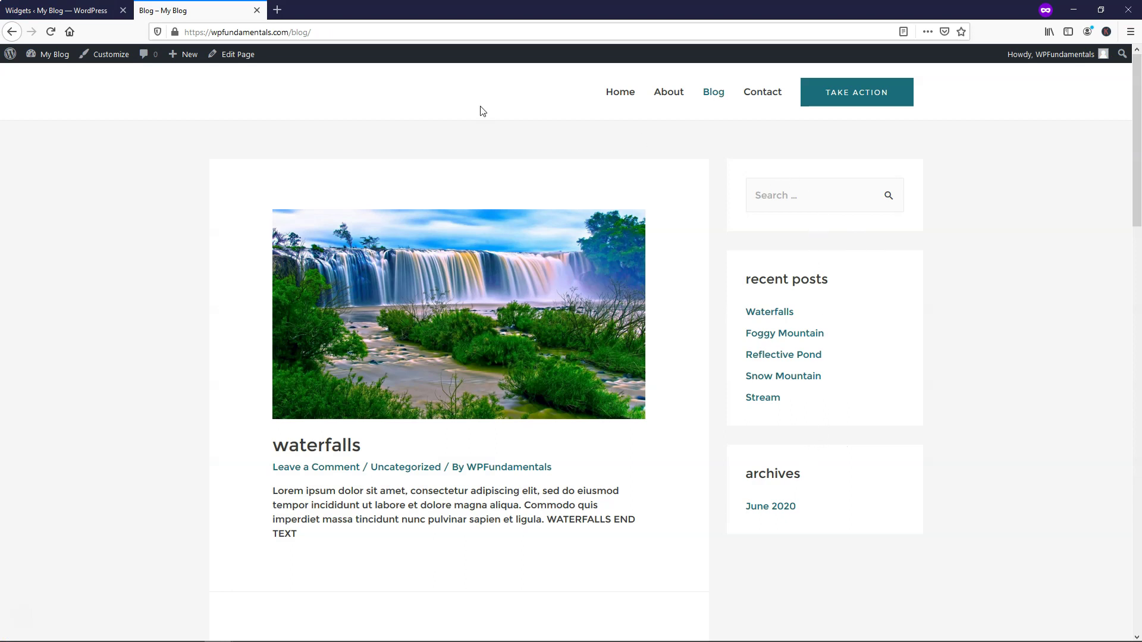
- Add an Elementor Library widget with the '1 Big Case Study' template to Main Sidebar and save it
click(71, 10)
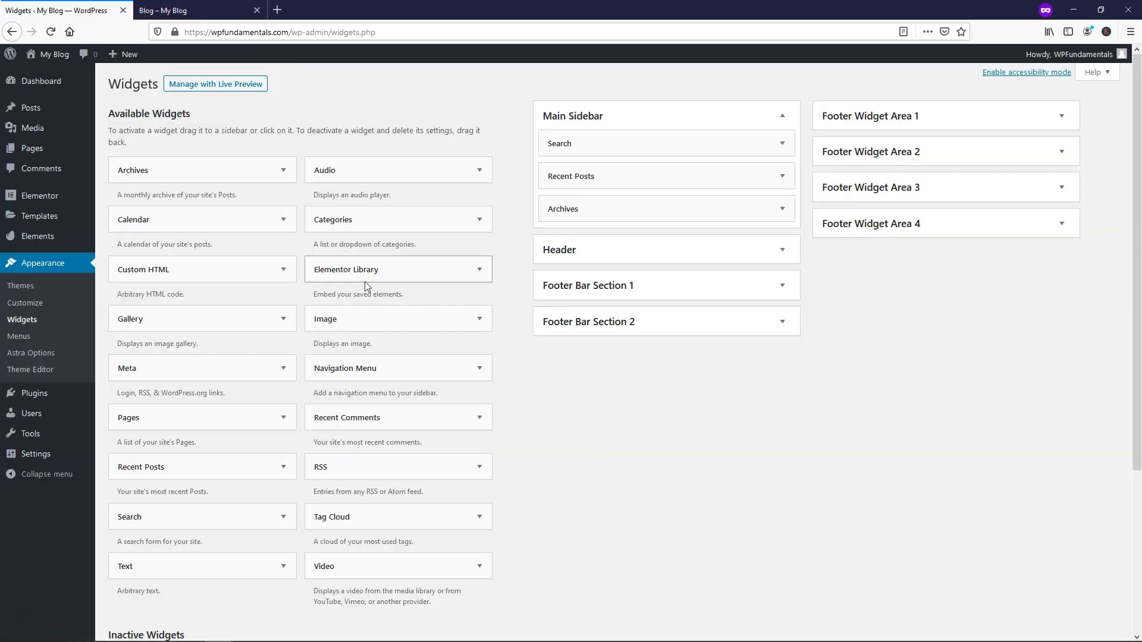
drag(337, 274, 575, 213)
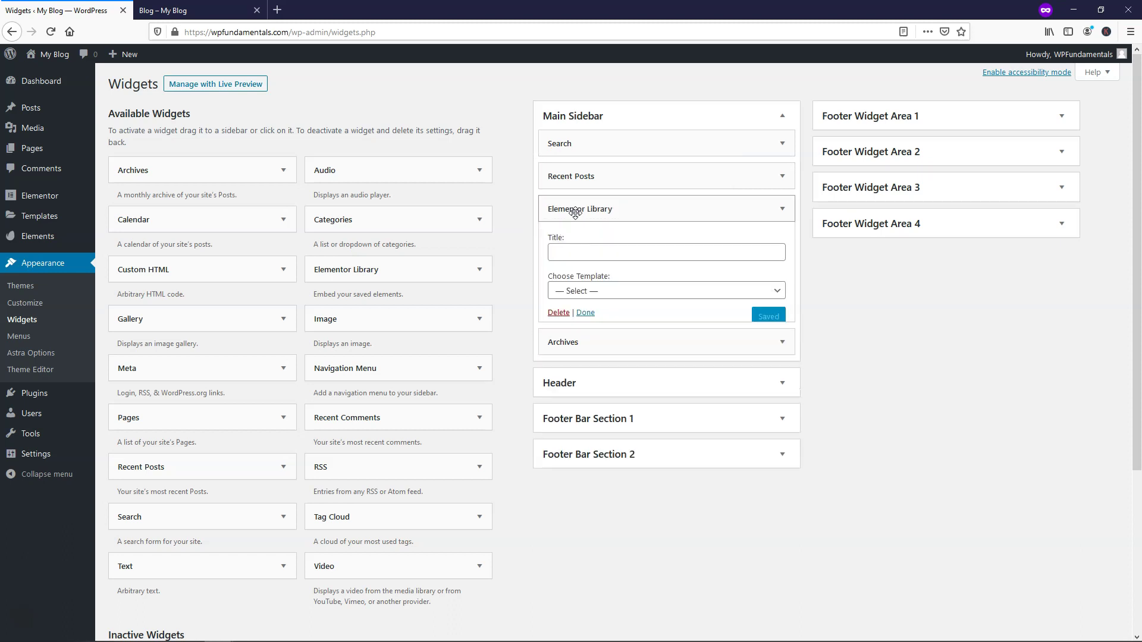
click(676, 296)
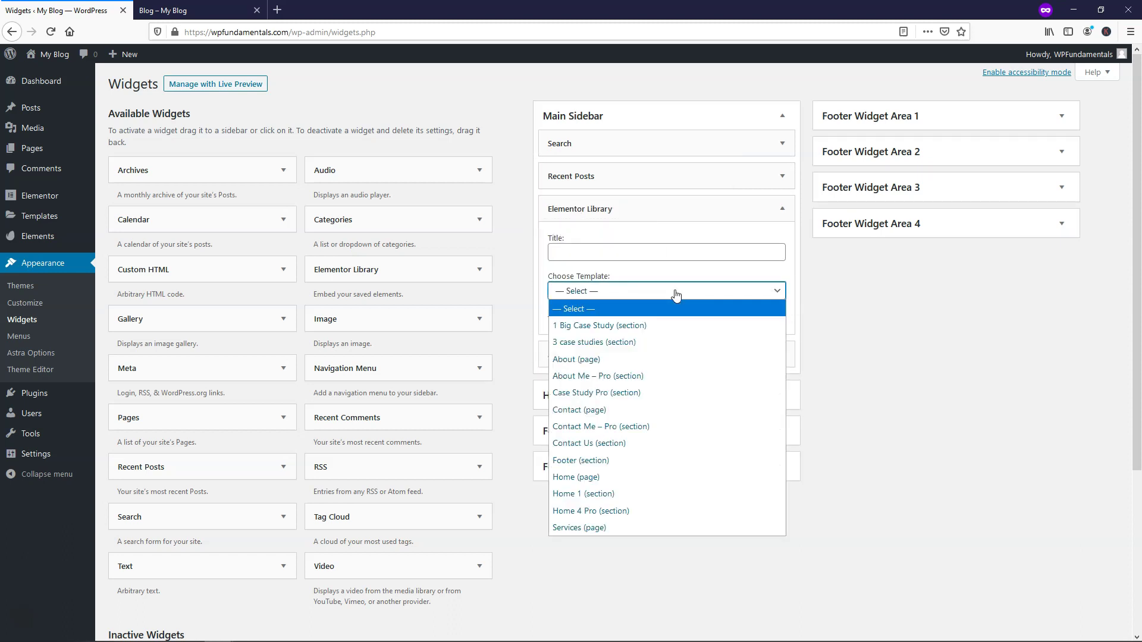
click(612, 326)
click(772, 322)
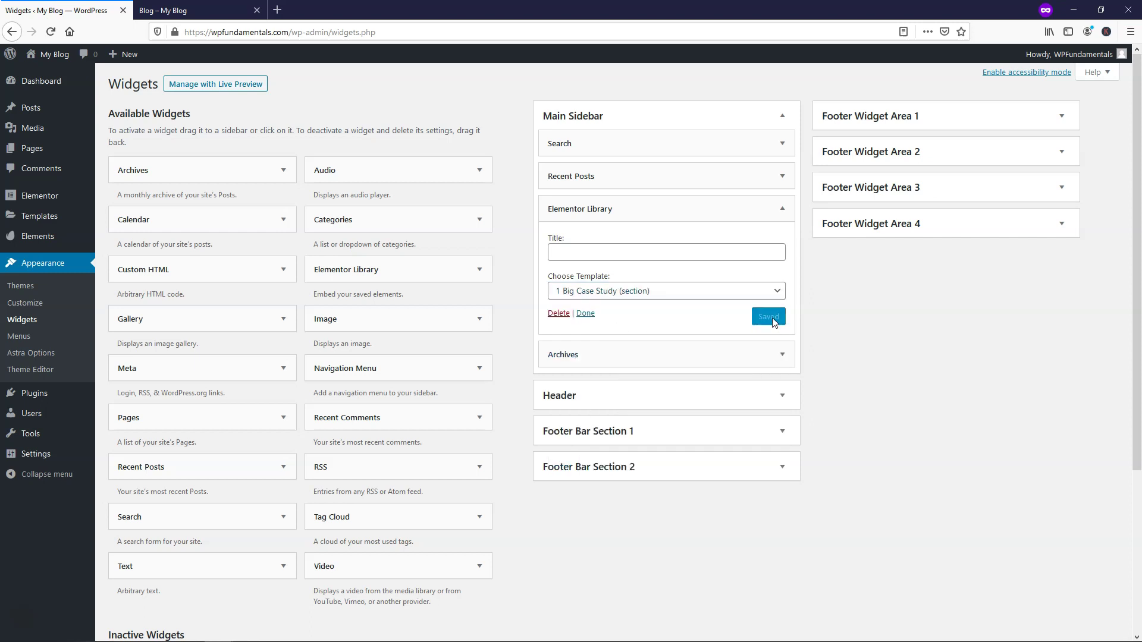
click(194, 11)
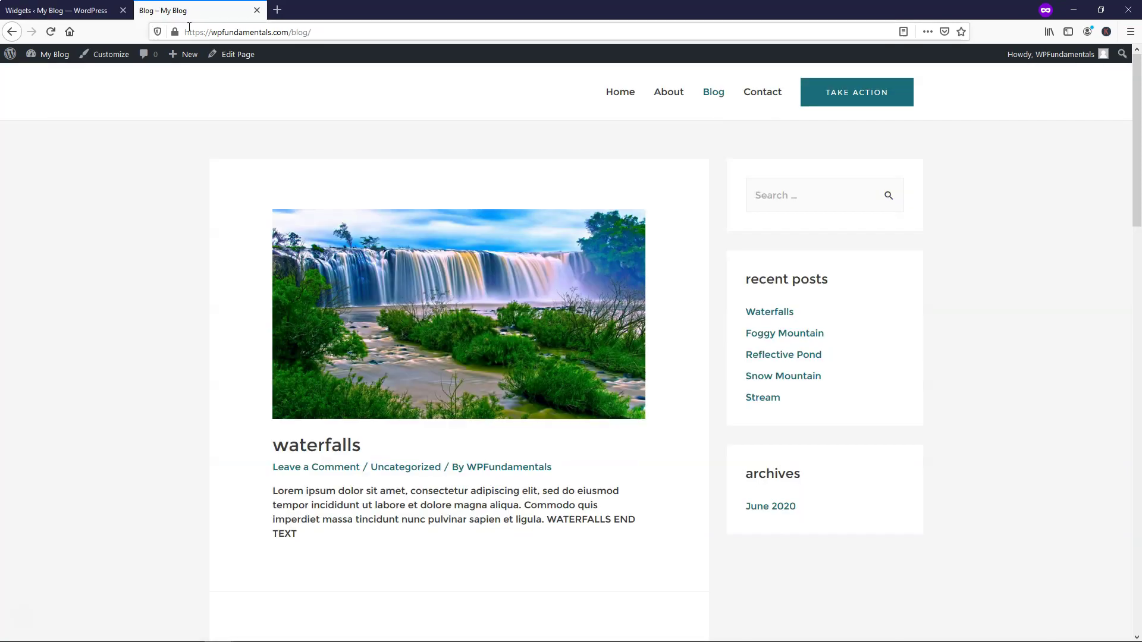
- Reload the blog page and scroll to check the Case Studies image in the sidebar
click(51, 34)
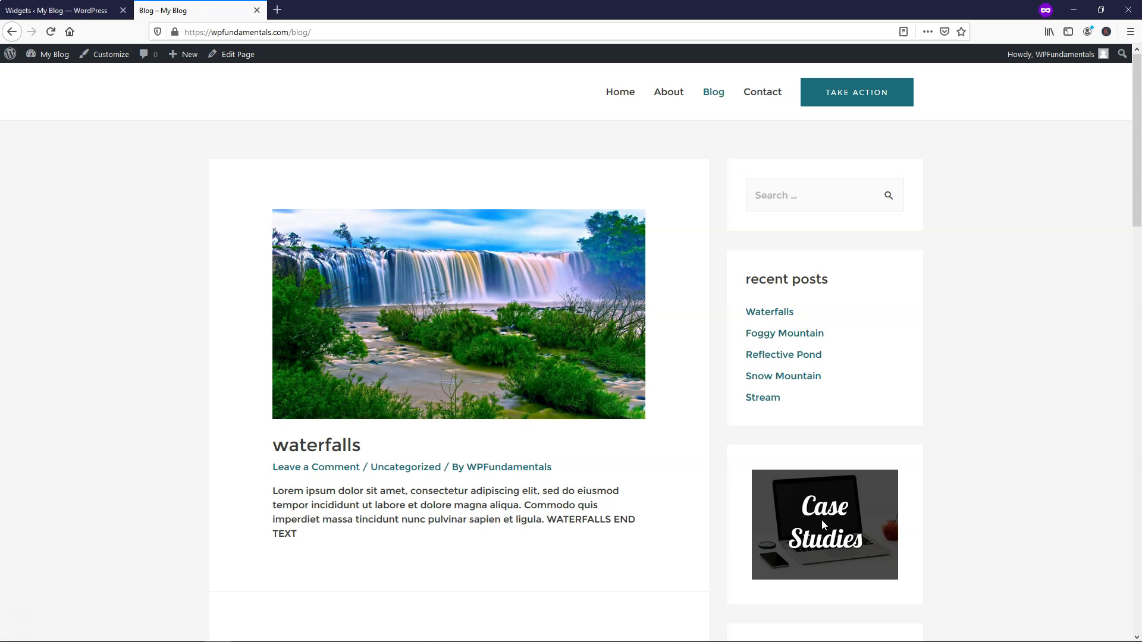
scroll(821, 502, down, 2)
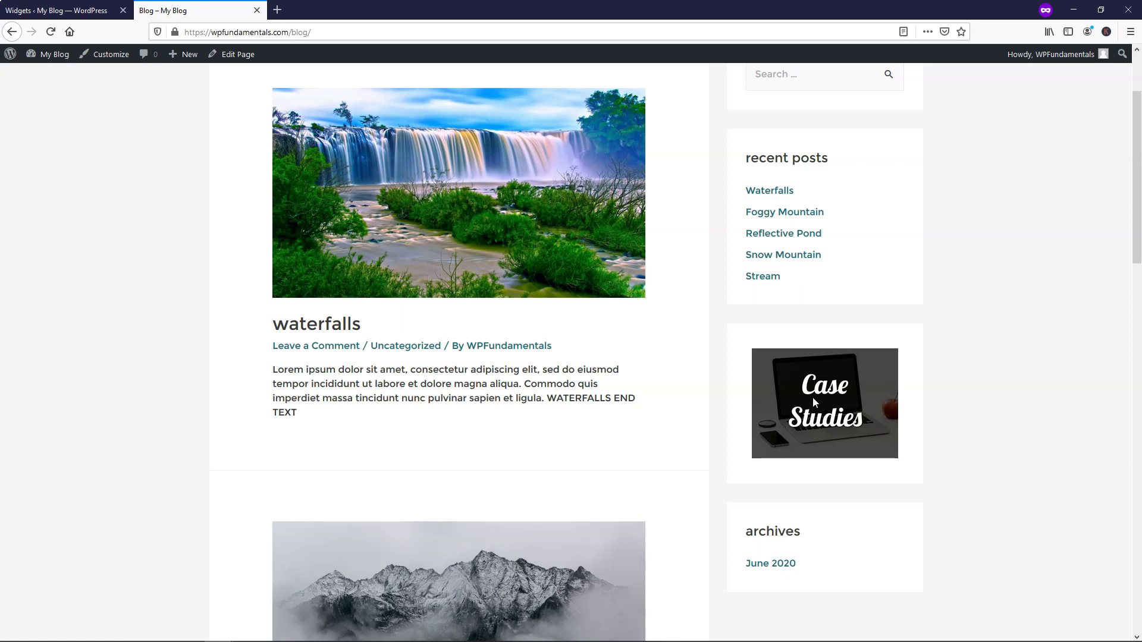
scroll(791, 387, up, 2)
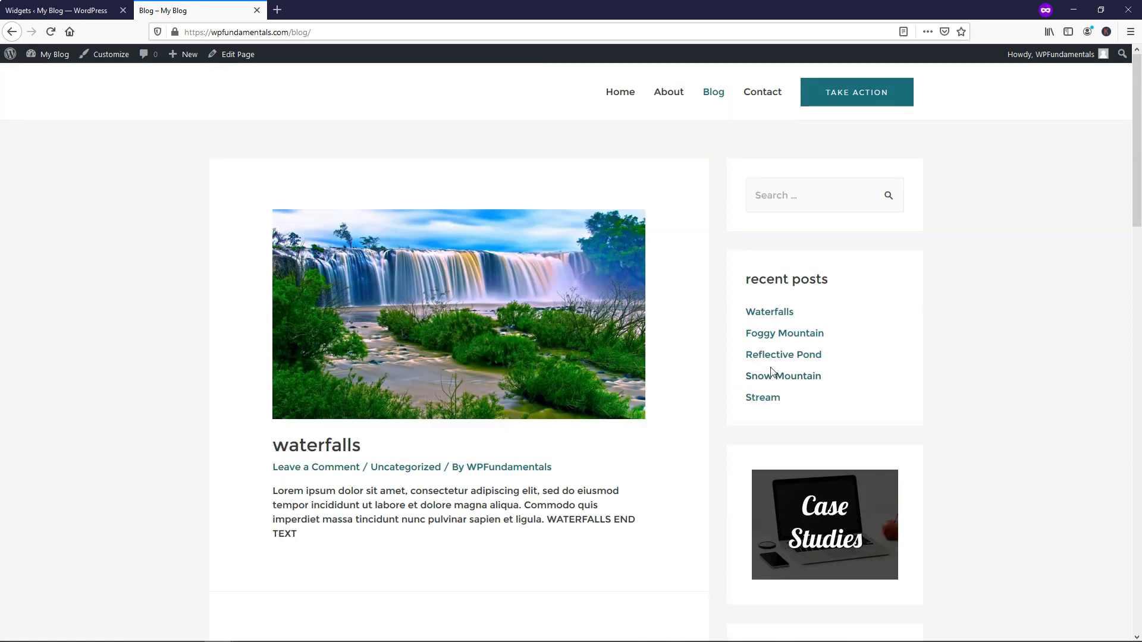